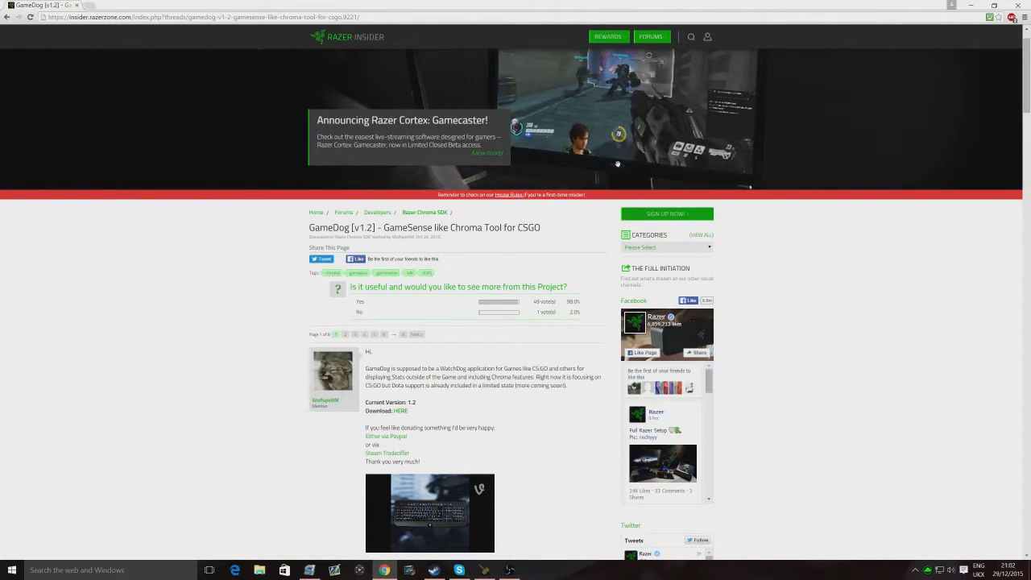
# - Look through the GameDog v1.2 forum post, including its description, download link and changelog
pyautogui.scroll(-3, 511, 329)
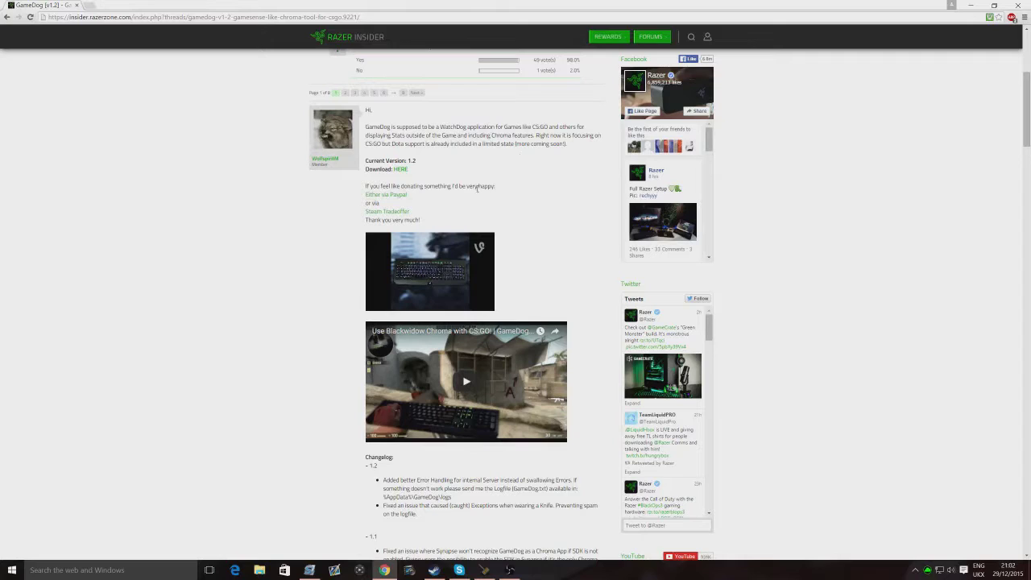
pyautogui.scroll(-4, 536, 363)
pyautogui.scroll(2, 576, 363)
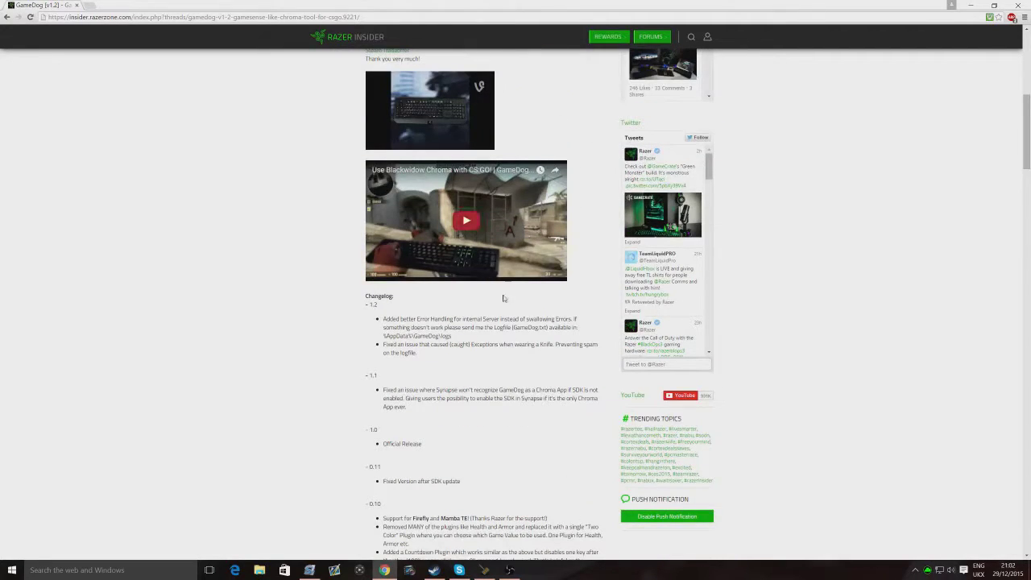
pyautogui.scroll(2, 529, 196)
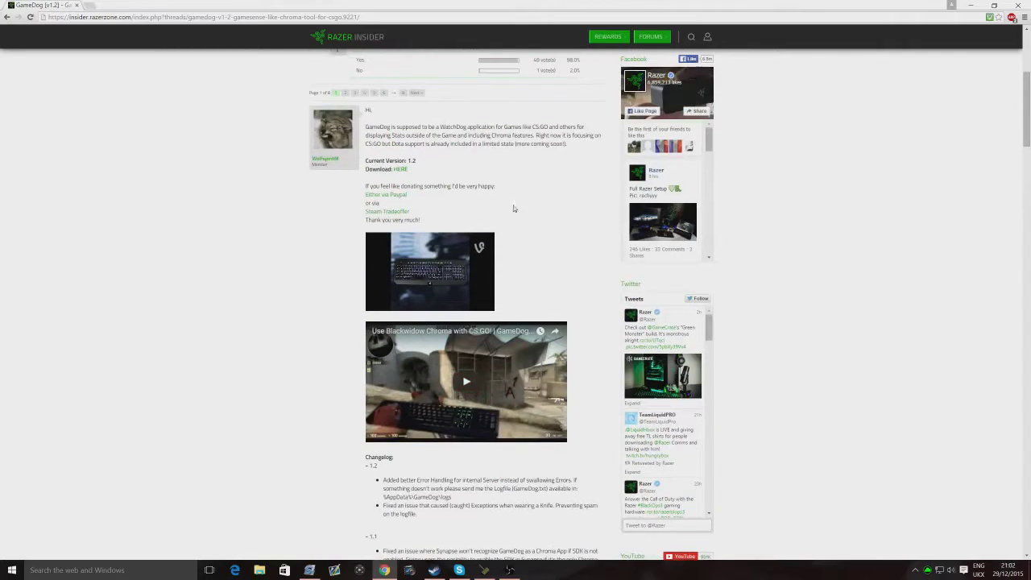
pyautogui.scroll(1, 483, 187)
pyautogui.scroll(-1, 498, 238)
pyautogui.scroll(4, 393, 161)
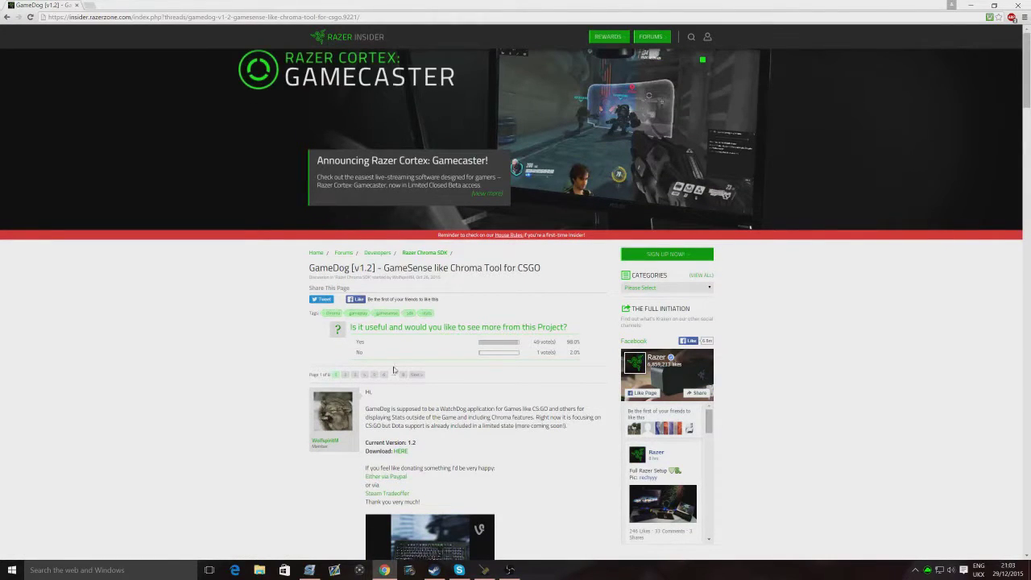
pyautogui.scroll(-3, 553, 340)
pyautogui.scroll(-1, 554, 340)
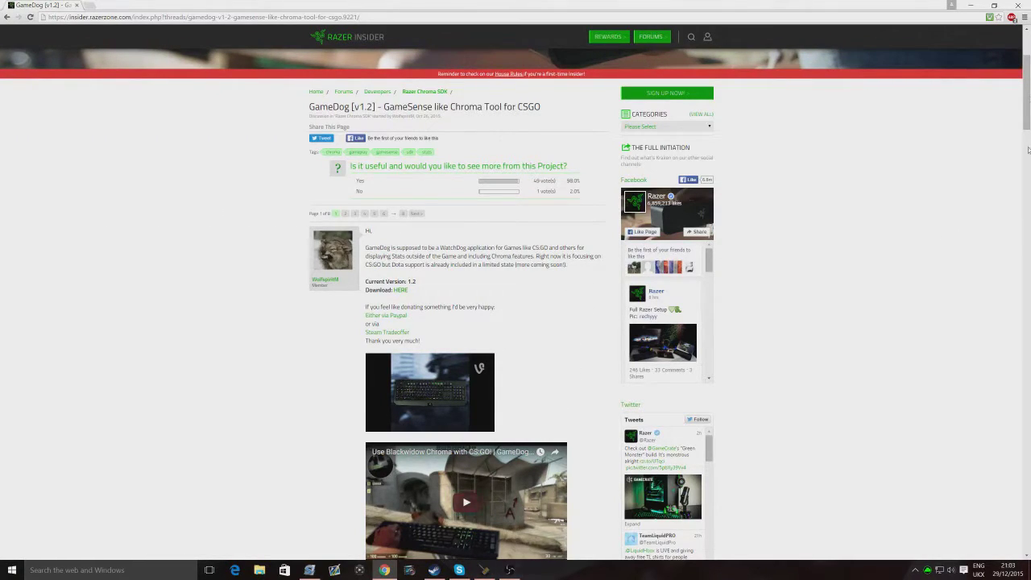
# - Switch from the browser to File Explorer and open the GameDog folder in Program Files (x86) on the C: drive
pyautogui.click(970, 5)
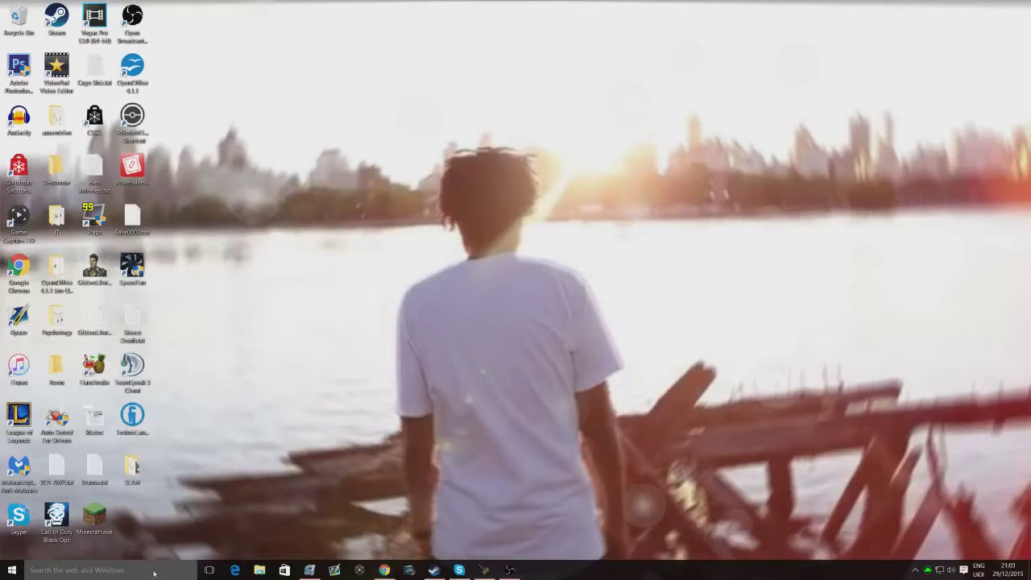
pyautogui.click(129, 569)
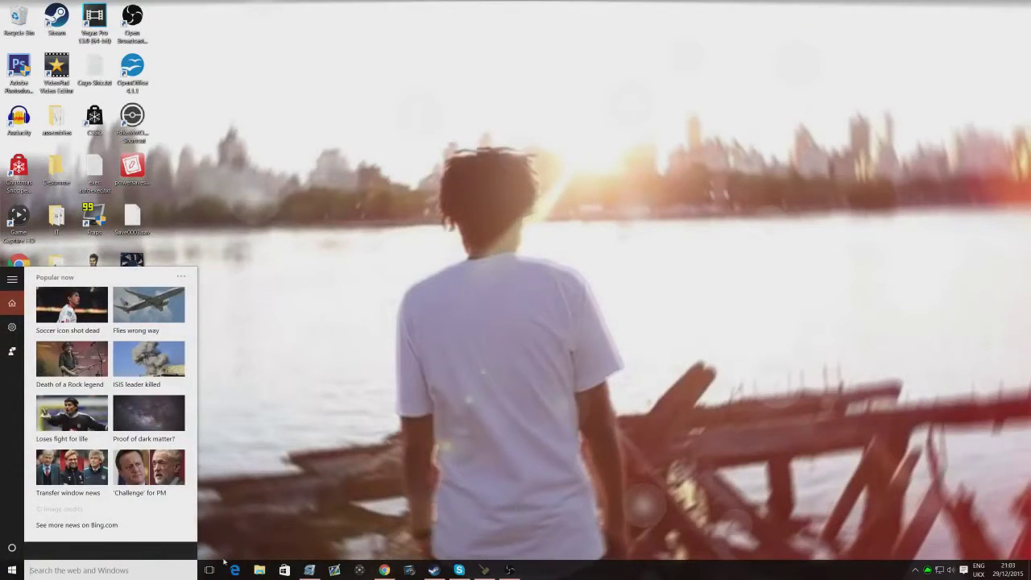
pyautogui.click(259, 569)
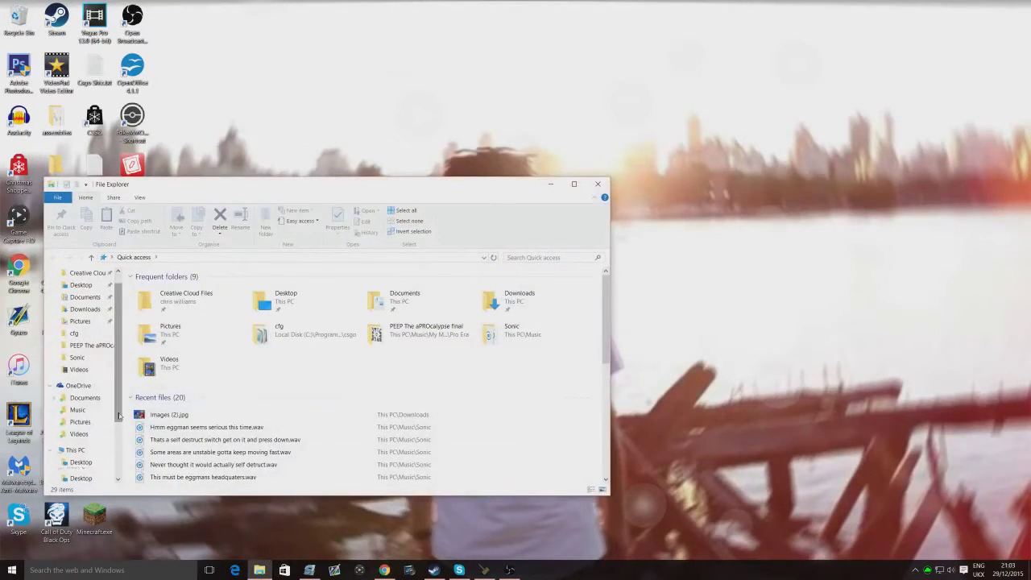
pyautogui.scroll(-5, 201, 387)
pyautogui.scroll(-1, 107, 434)
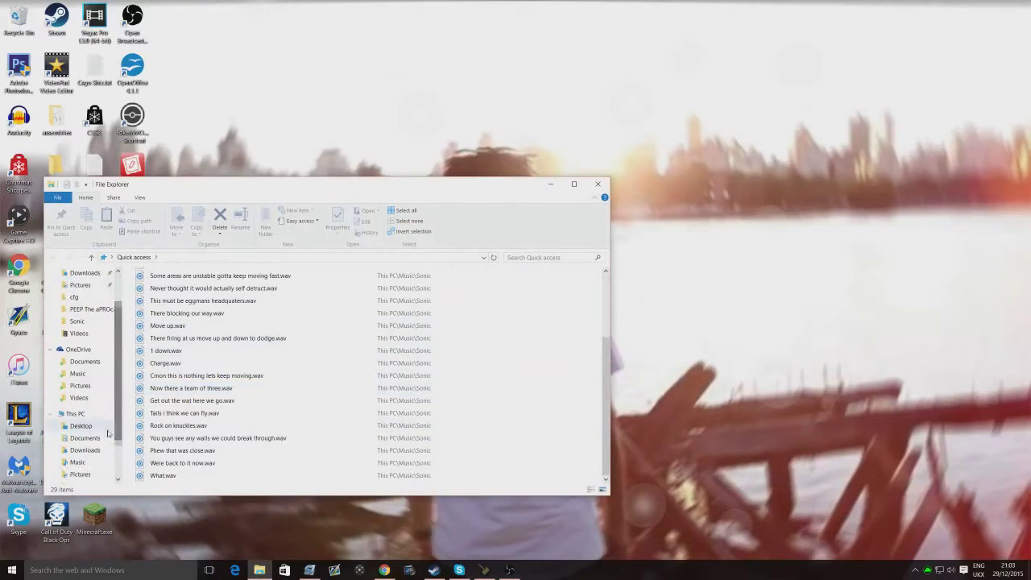
pyautogui.click(80, 412)
pyautogui.doubleClick(201, 357)
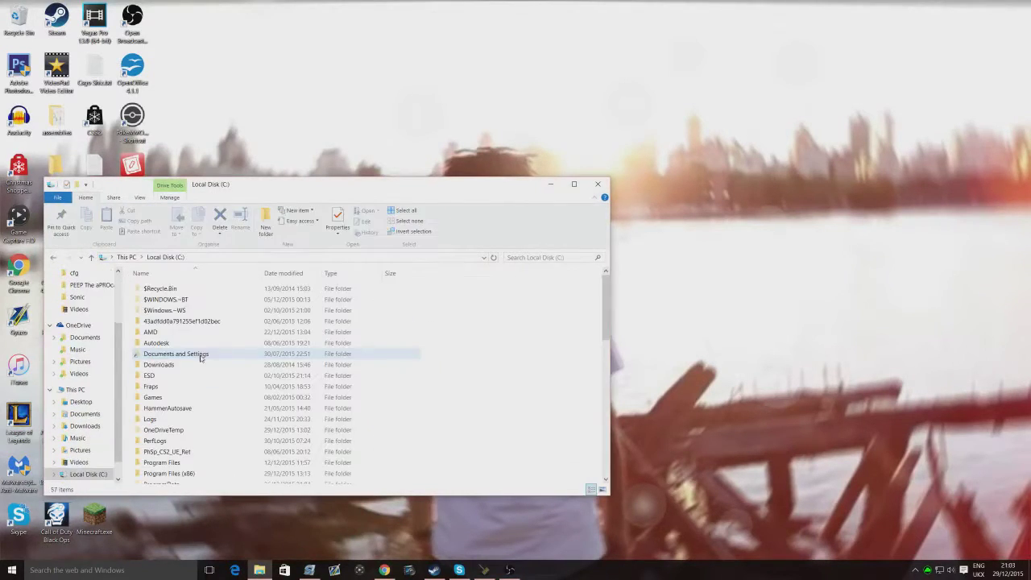
pyautogui.scroll(-4, 200, 357)
pyautogui.doubleClick(185, 348)
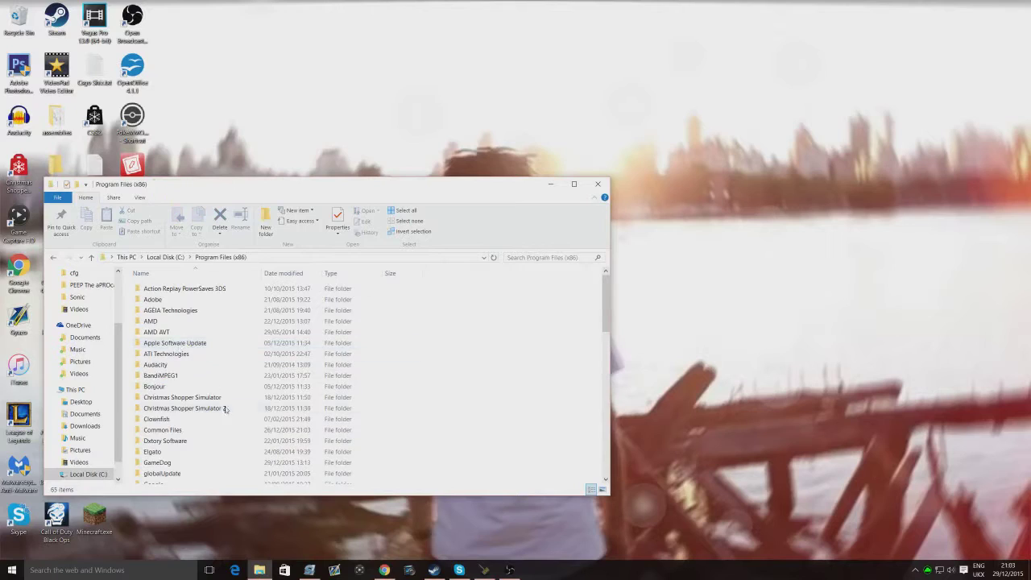
pyautogui.scroll(-3, 226, 409)
pyautogui.click(161, 336)
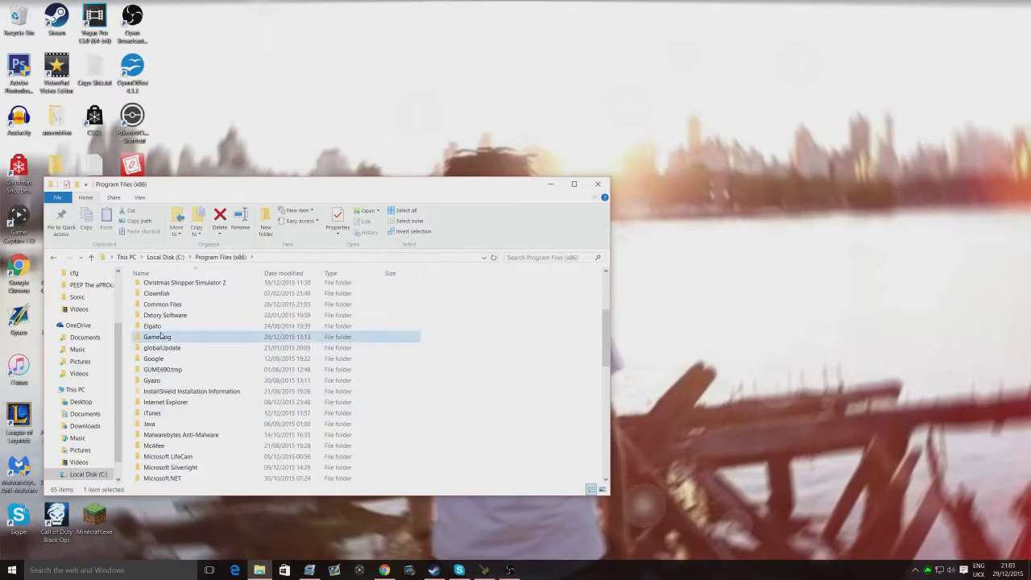
pyautogui.doubleClick(161, 336)
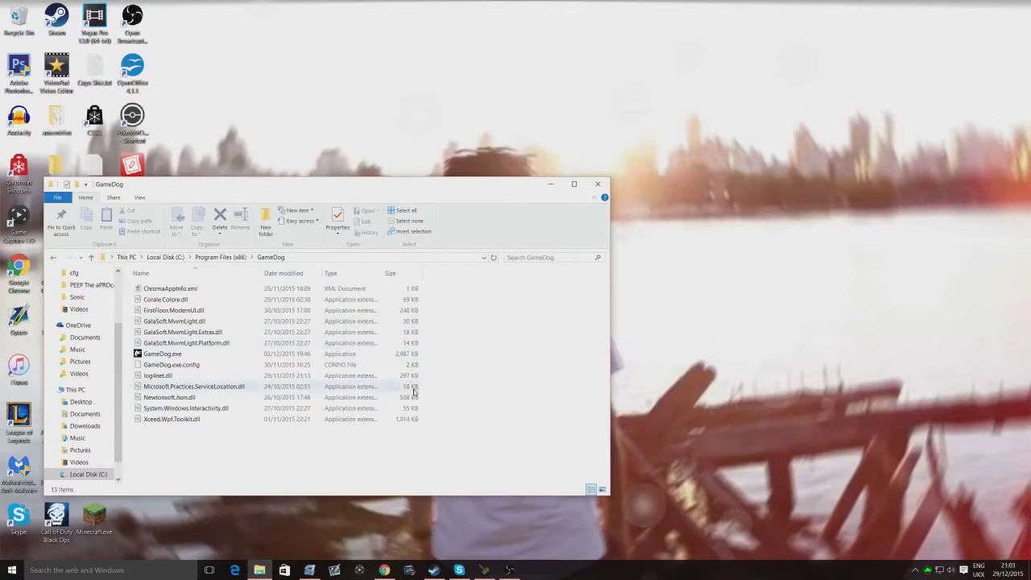
# - Launch GameDog.exe, move the folder window clear of it, and view the CS:GO assignments list before minimizing GameDog
pyautogui.click(166, 358)
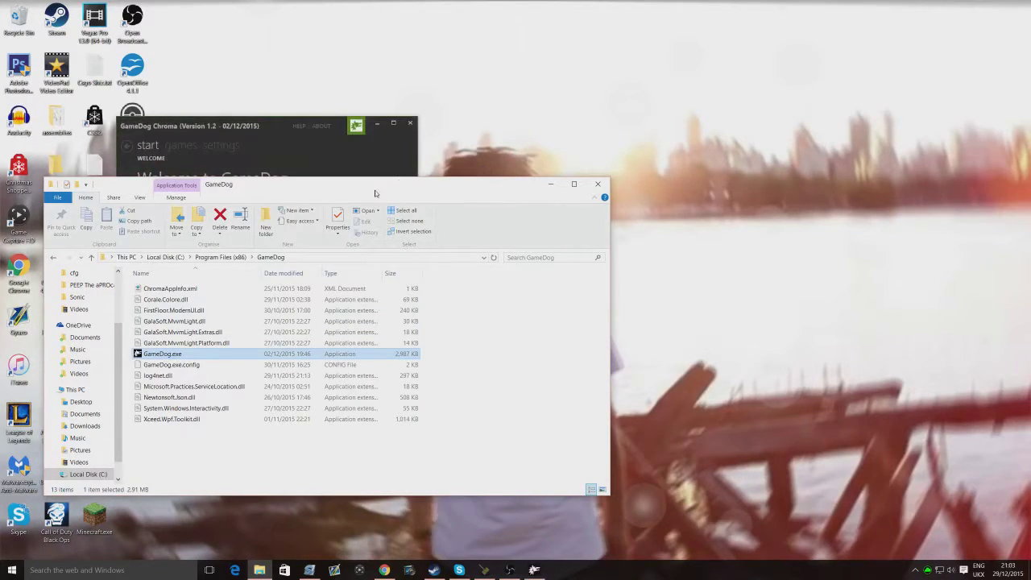
pyautogui.moveTo(480, 183); pyautogui.dragTo(882, 179)
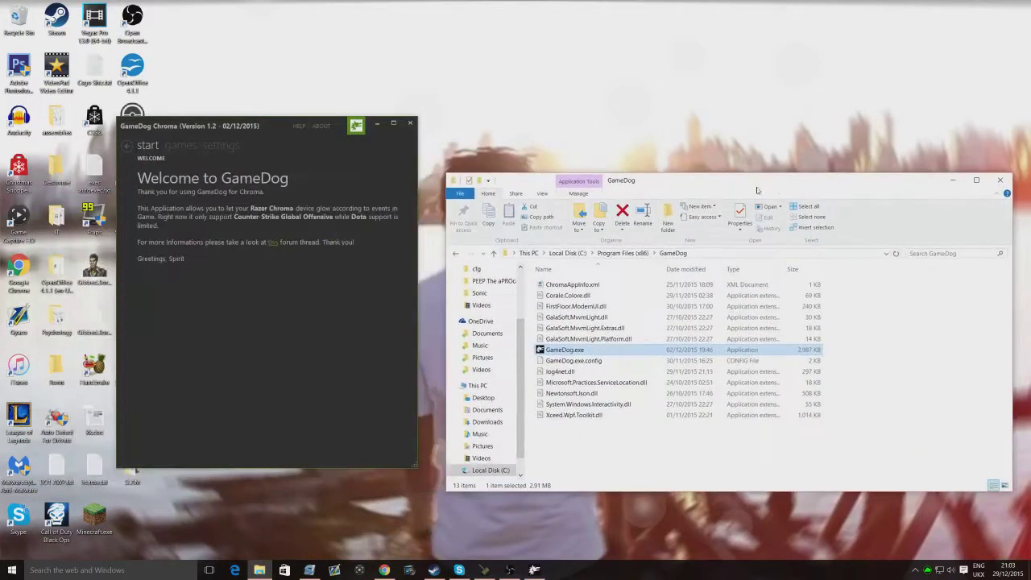
pyautogui.click(180, 146)
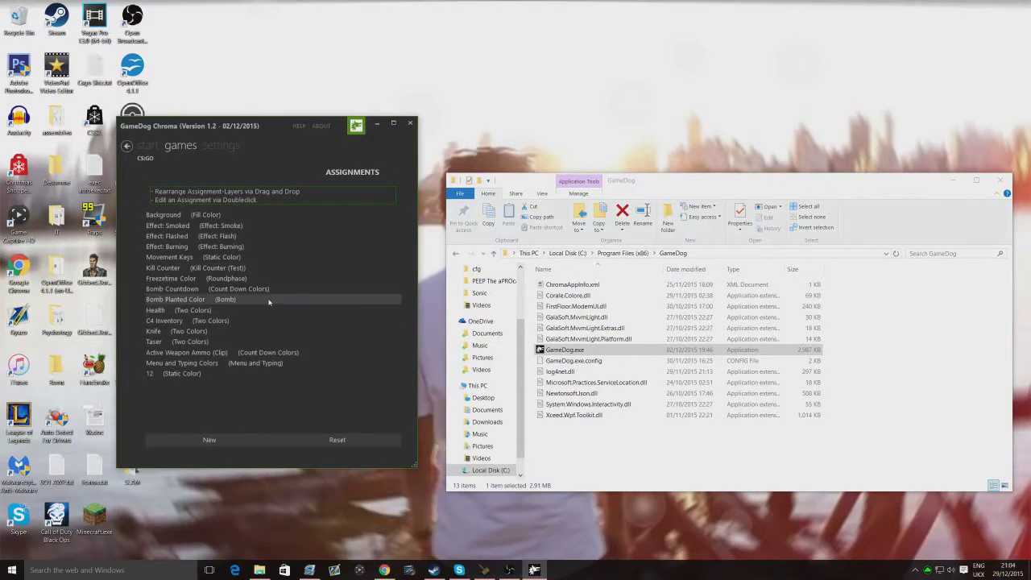
pyautogui.click(376, 123)
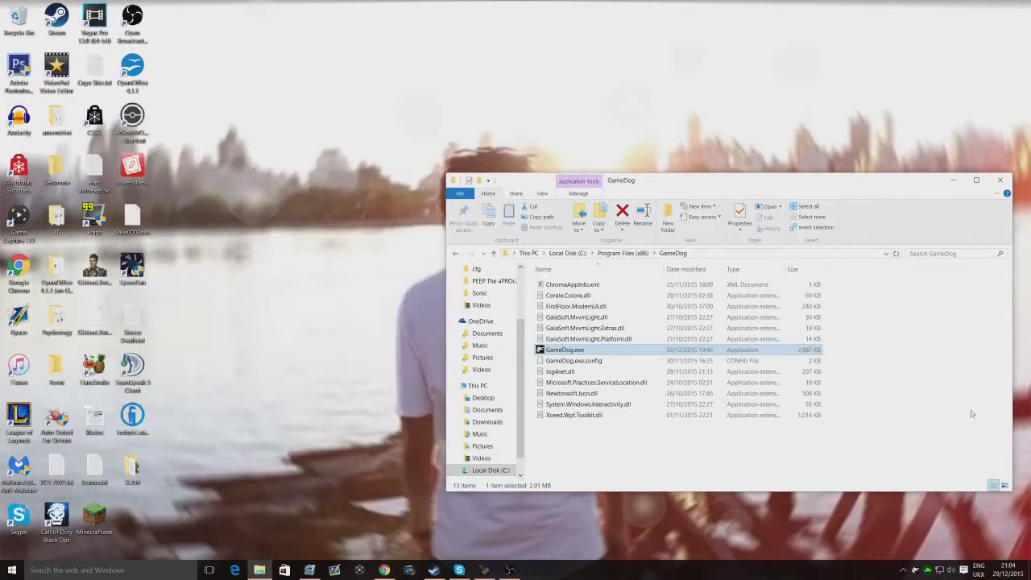
# - Open Razer Synapse, check the Chroma Apps list for GameDog, and close Synapse
pyautogui.rightClick(929, 570)
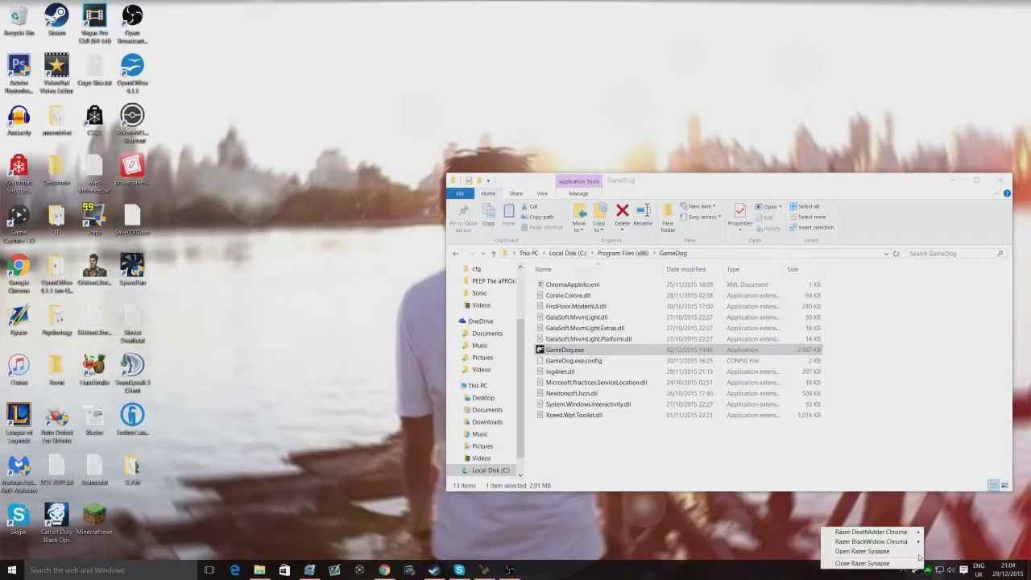
pyautogui.click(861, 552)
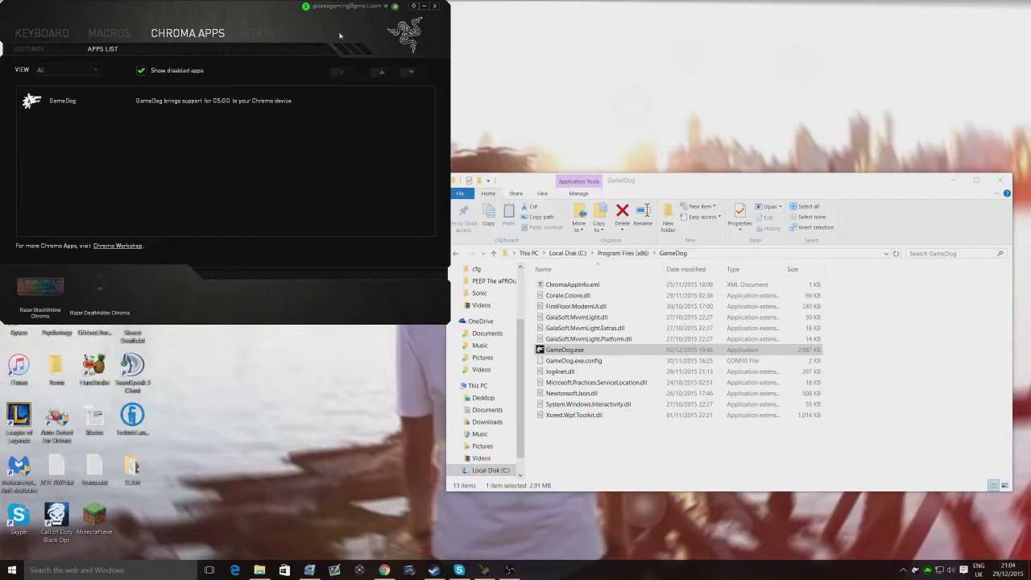
pyautogui.click(433, 6)
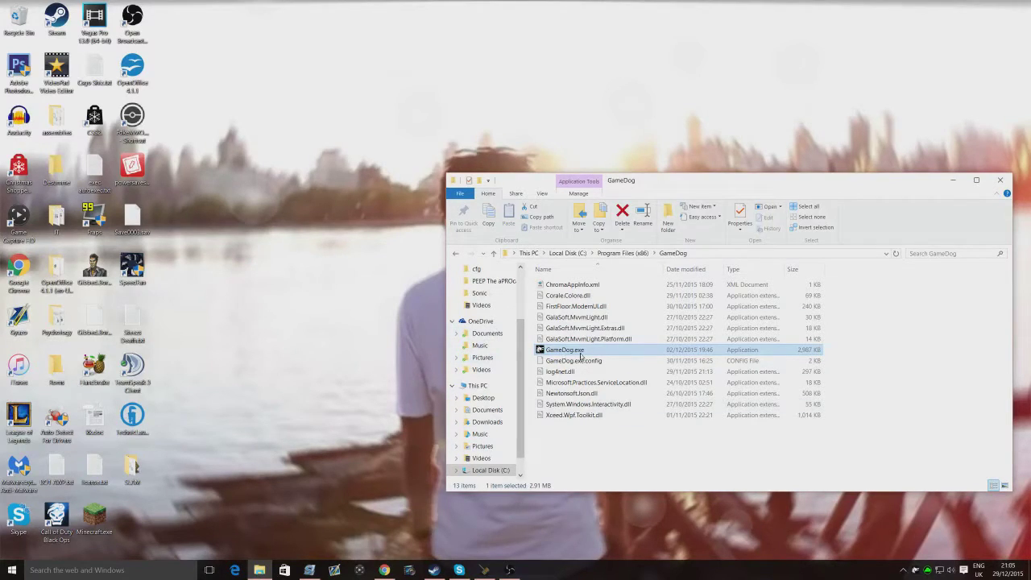
# - Go to the user's profile folder on the C: drive and open AppData\Roaming\GameDog
pyautogui.moveTo(579, 354)
pyautogui.scroll(-1, 493, 463)
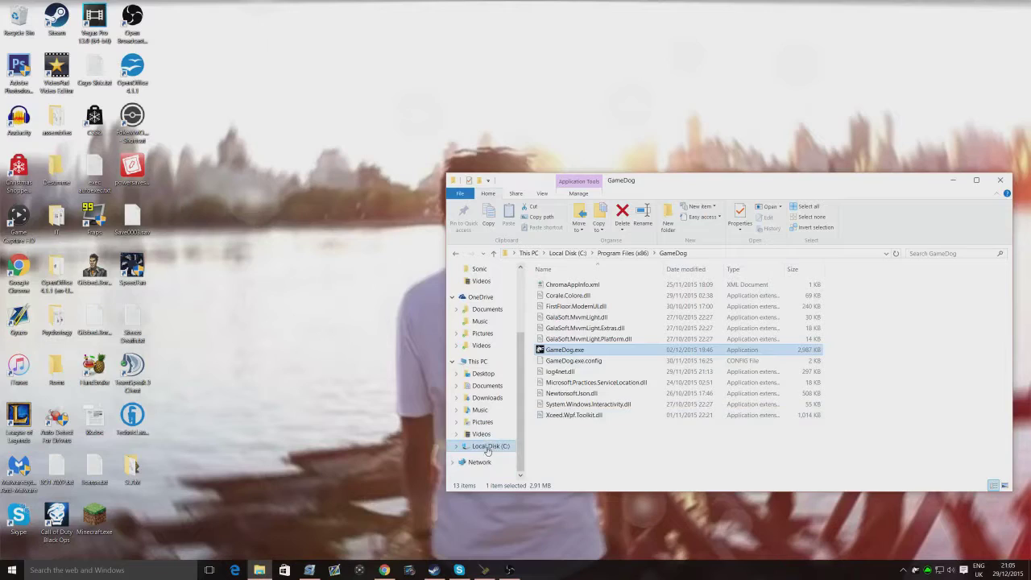
pyautogui.click(487, 447)
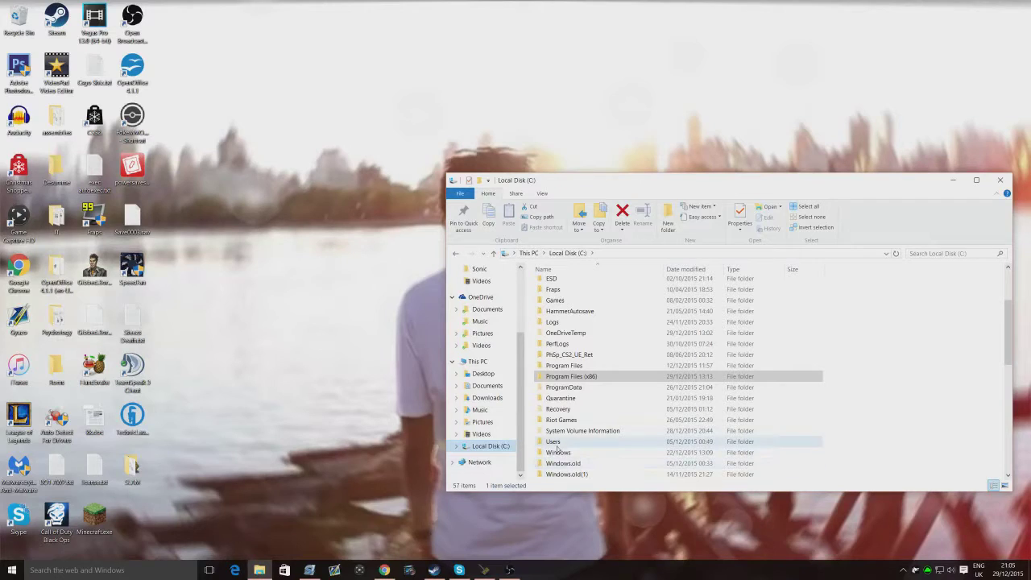
pyautogui.doubleClick(552, 442)
pyautogui.doubleClick(553, 361)
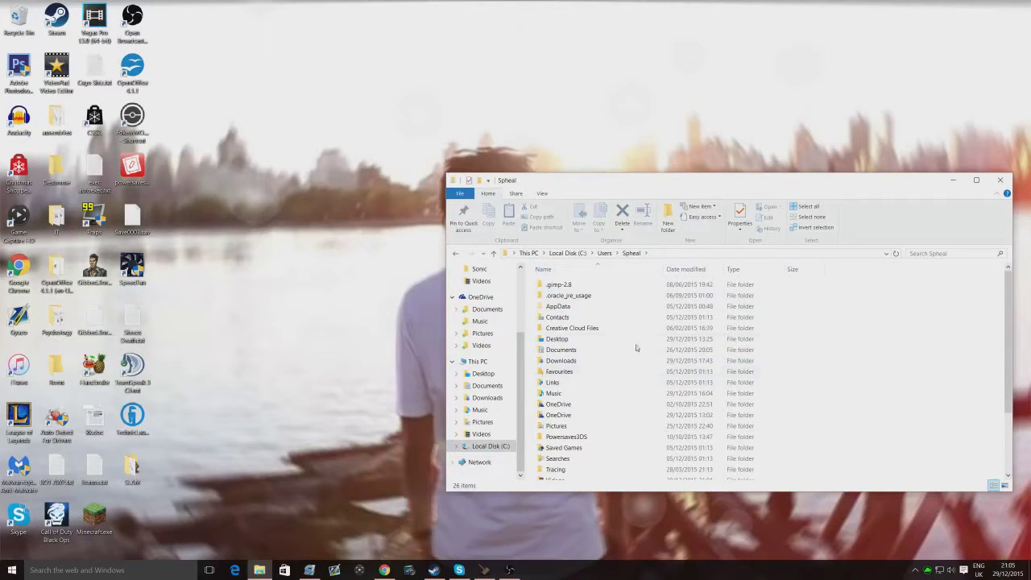
pyautogui.doubleClick(579, 306)
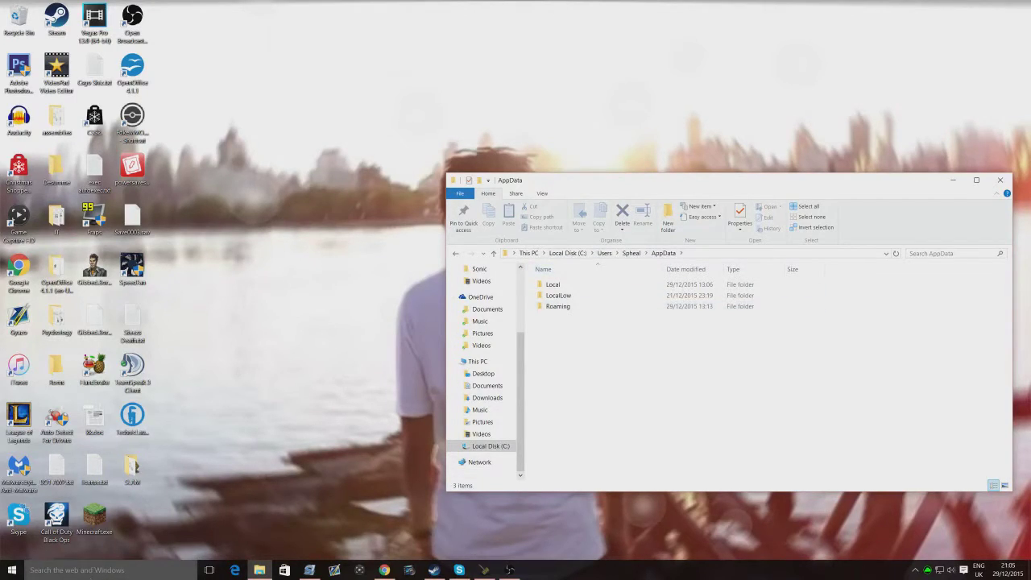
pyautogui.doubleClick(555, 306)
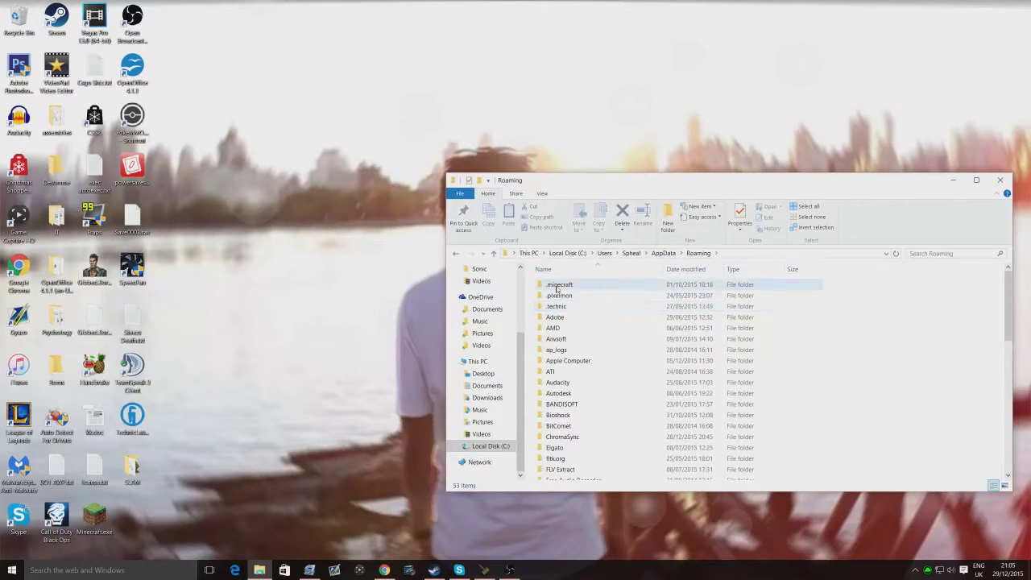
pyautogui.scroll(-5, 586, 372)
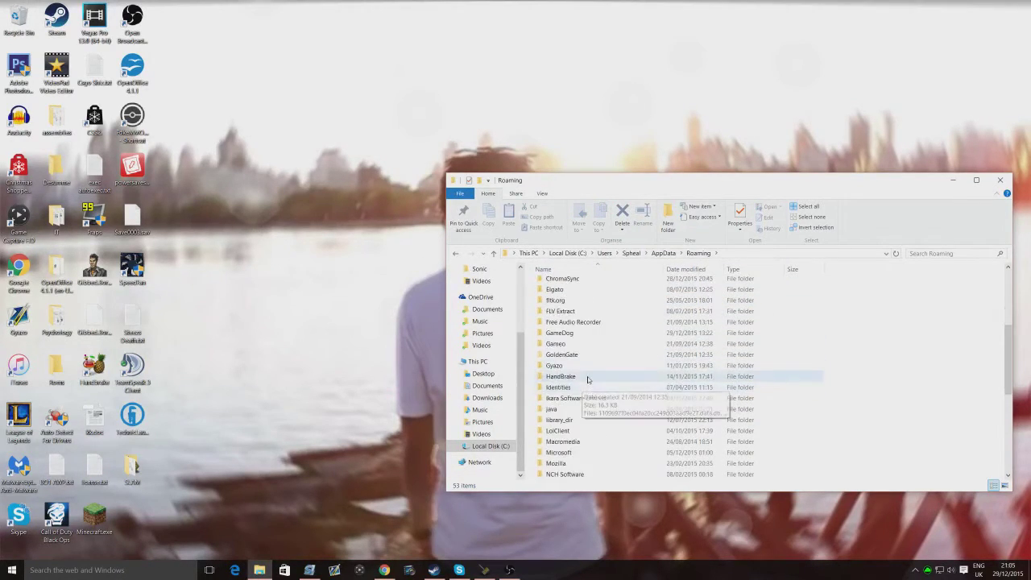
pyautogui.scroll(-3, 566, 337)
pyautogui.scroll(1, 566, 330)
pyautogui.doubleClick(559, 303)
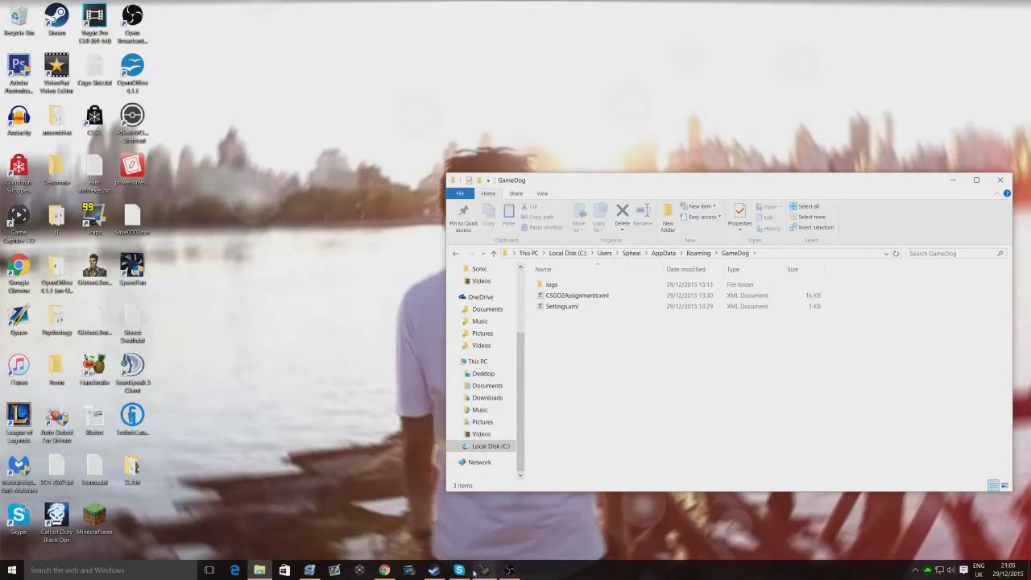
pyautogui.click(259, 569)
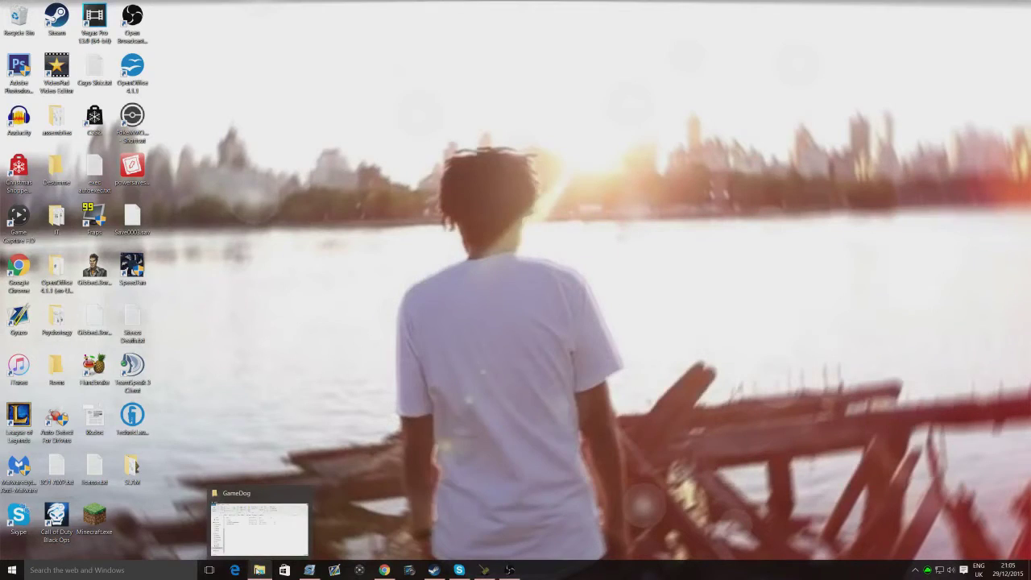
pyautogui.click(258, 528)
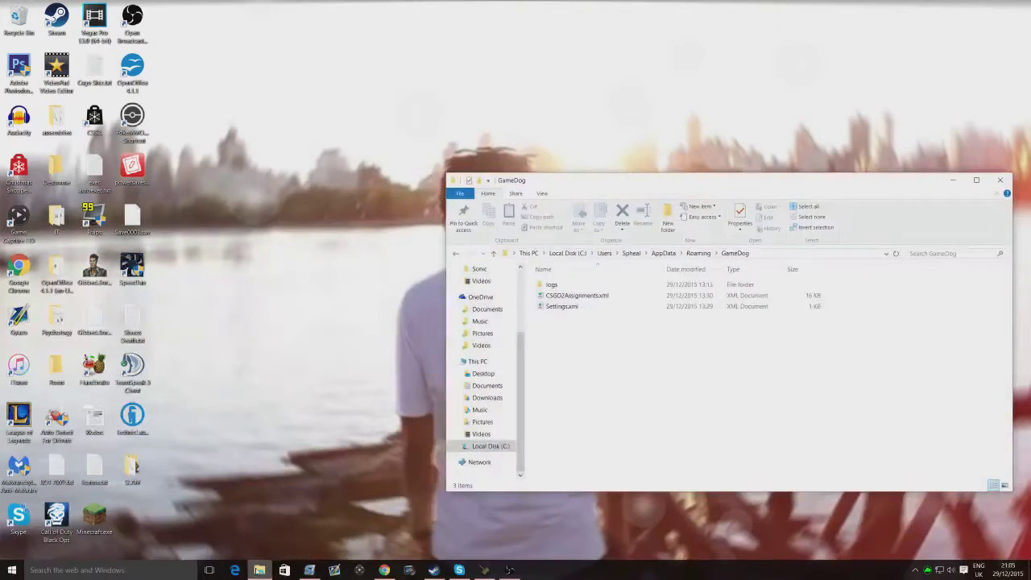
pyautogui.click(571, 297)
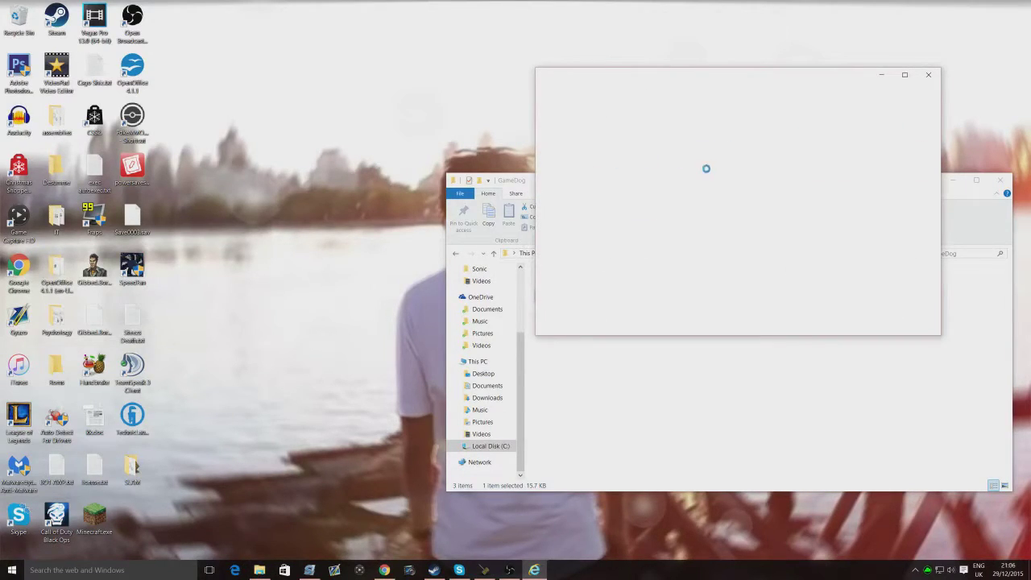
pyautogui.click(927, 75)
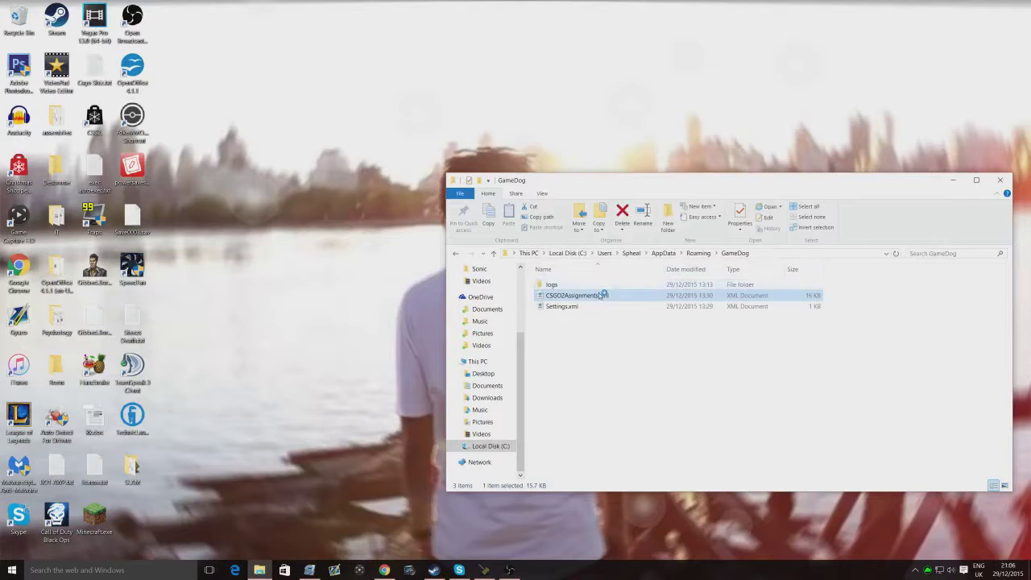
# - Open CSGO2Assignments.xml in Notepad and go down to the Bomb Planted Color assignment
pyautogui.rightClick(601, 293)
pyautogui.moveTo(639, 334)
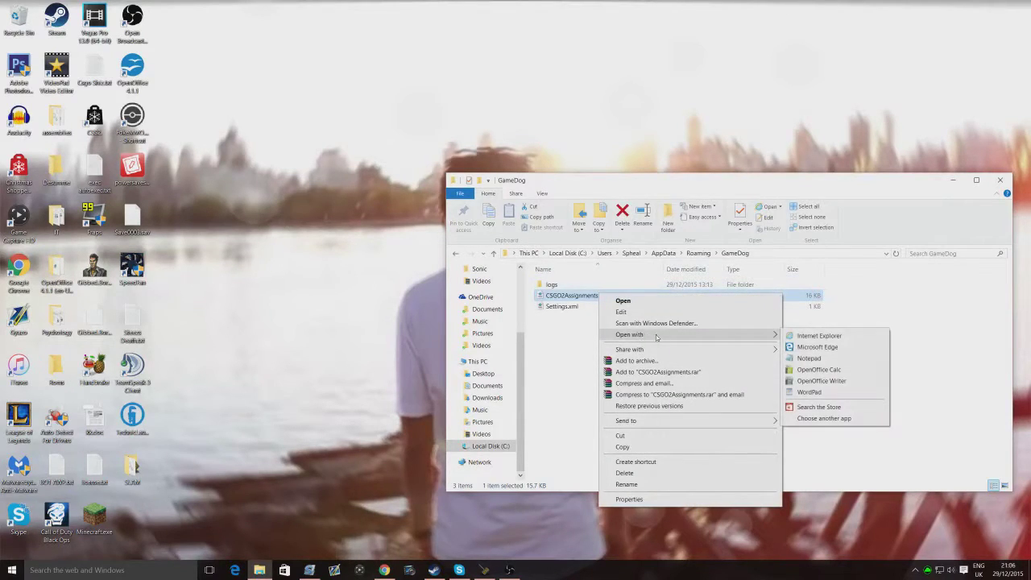
pyautogui.click(805, 362)
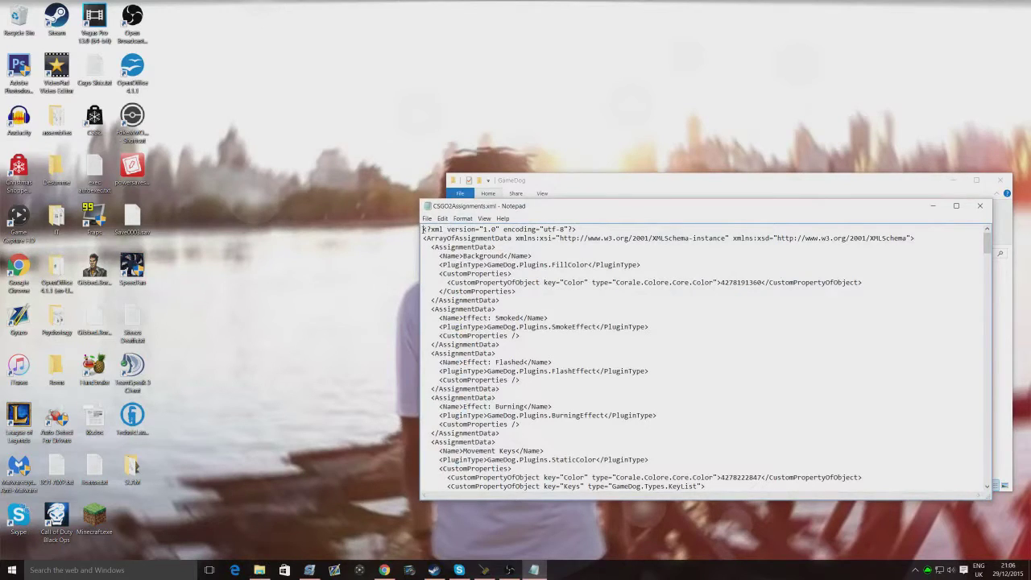
pyautogui.scroll(-20, 560, 310)
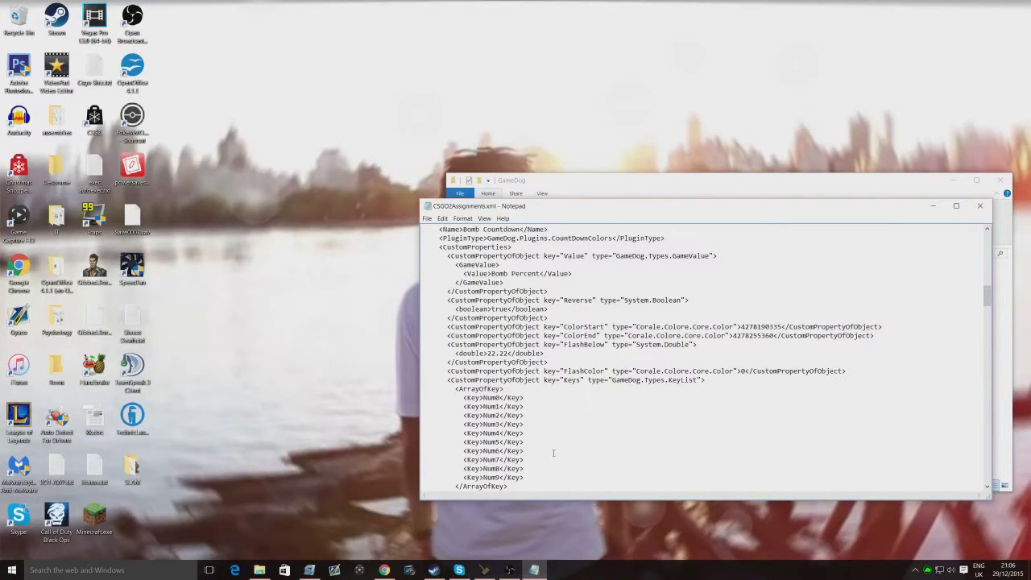
pyautogui.scroll(-10, 584, 428)
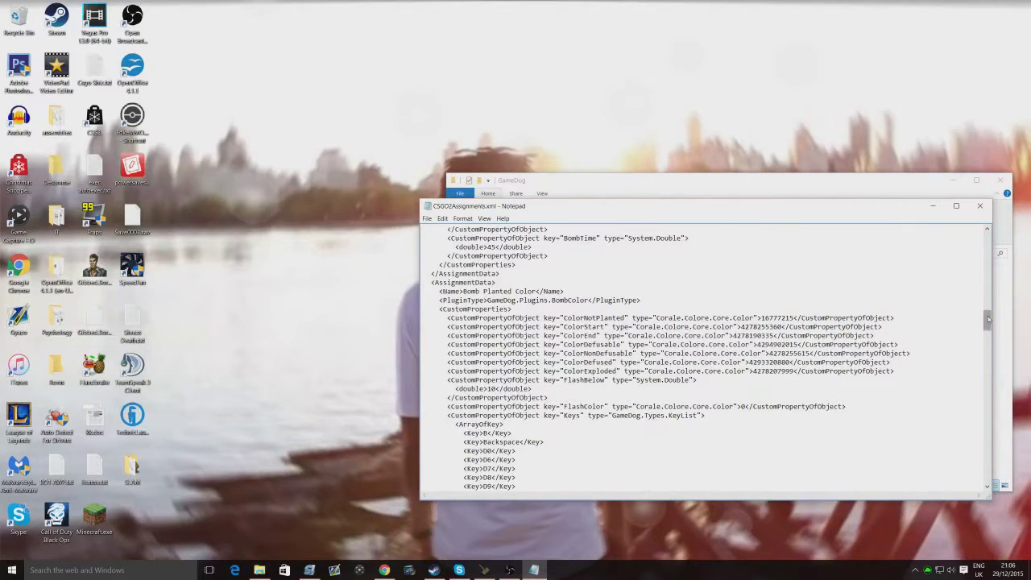
# - Go to the end of CSGO2Assignments.xml, start a Save As with the file type set to All Files, and cancel it
pyautogui.moveTo(987, 322); pyautogui.dragTo(987, 476)
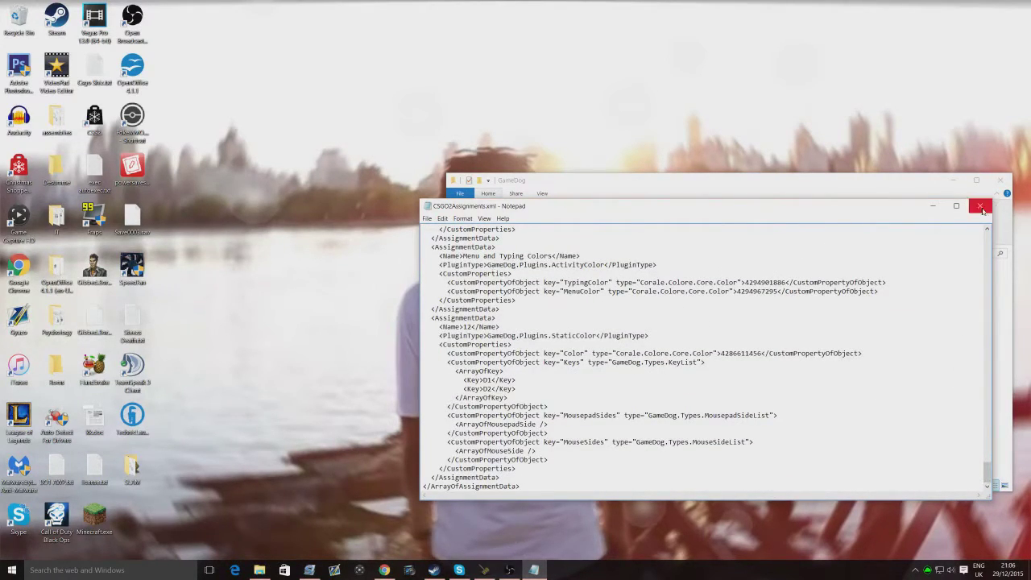
pyautogui.click(426, 218)
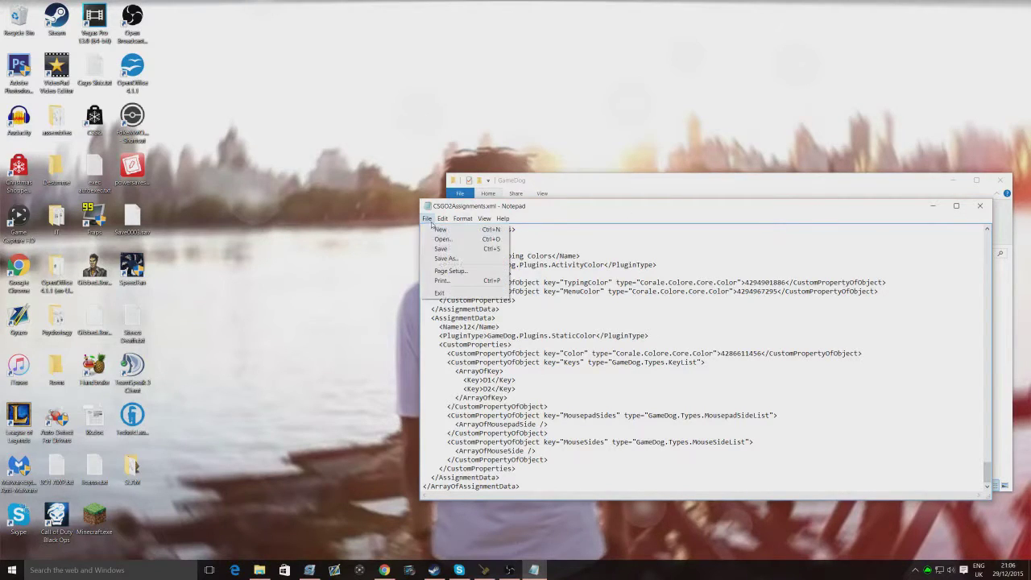
pyautogui.click(446, 262)
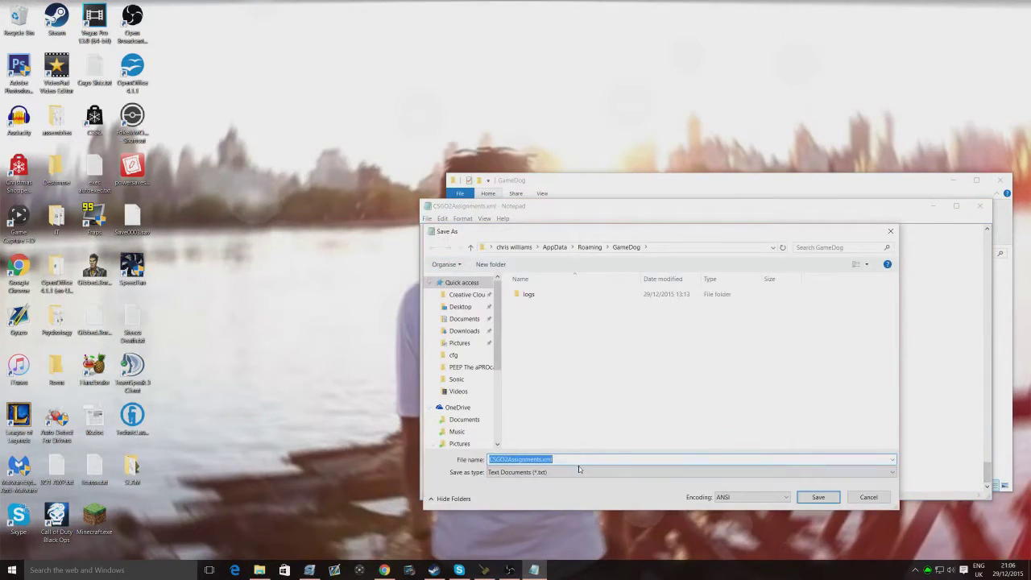
pyautogui.click(542, 475)
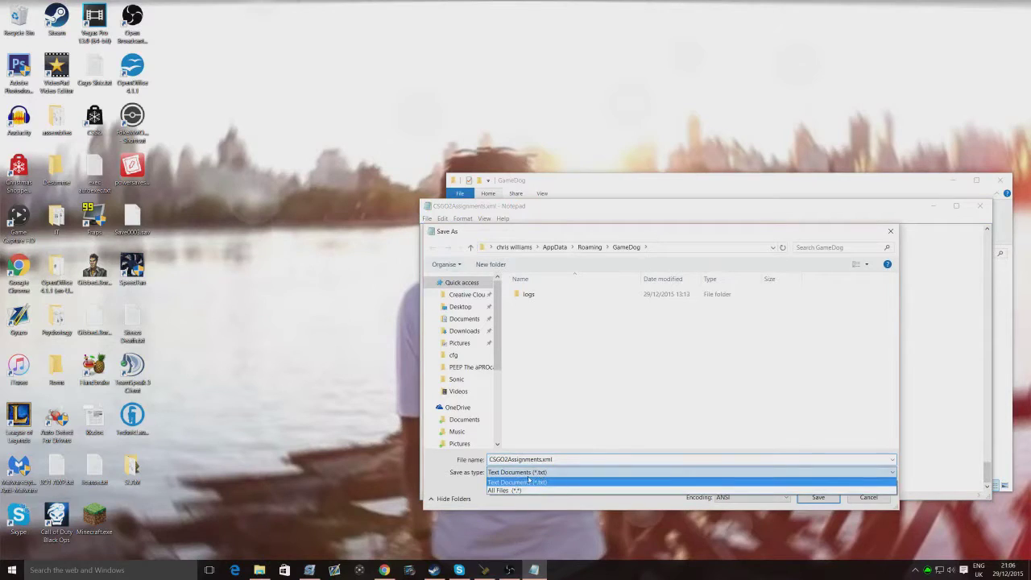
pyautogui.click(538, 487)
pyautogui.click(522, 460)
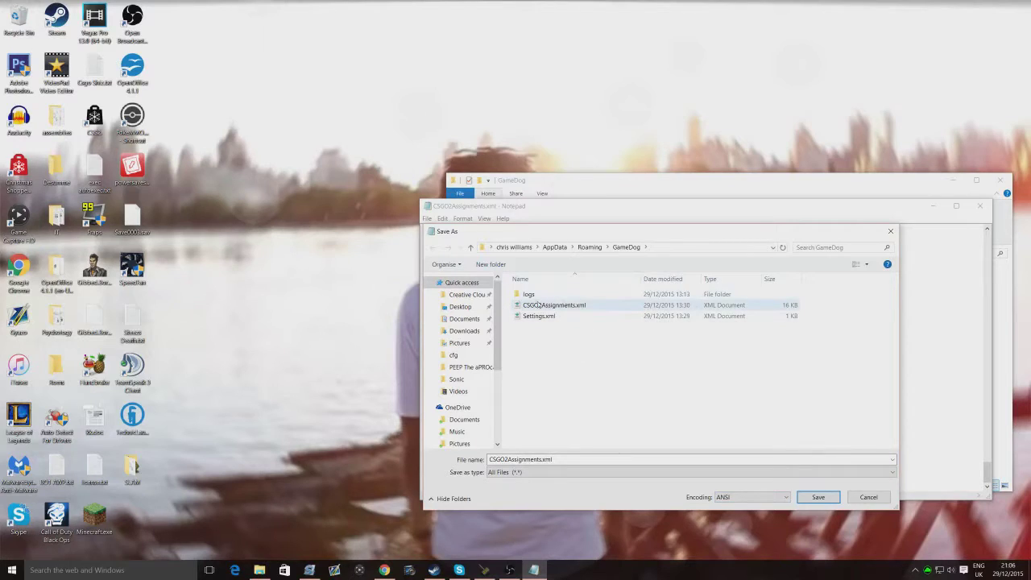
pyautogui.click(890, 231)
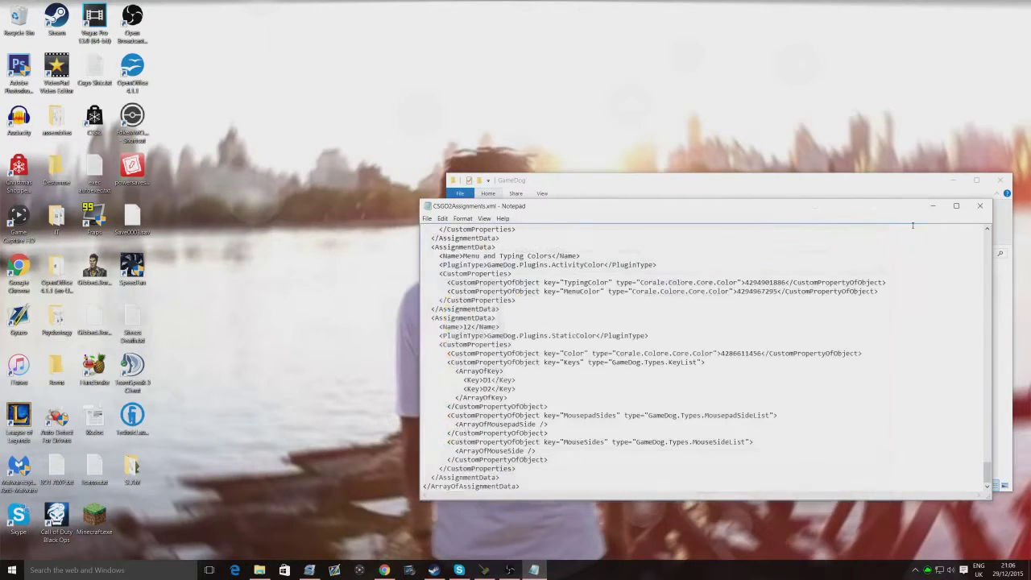
# - Close Notepad and the GameDog folder window, switch to Steam, and close its chat window
pyautogui.click(978, 207)
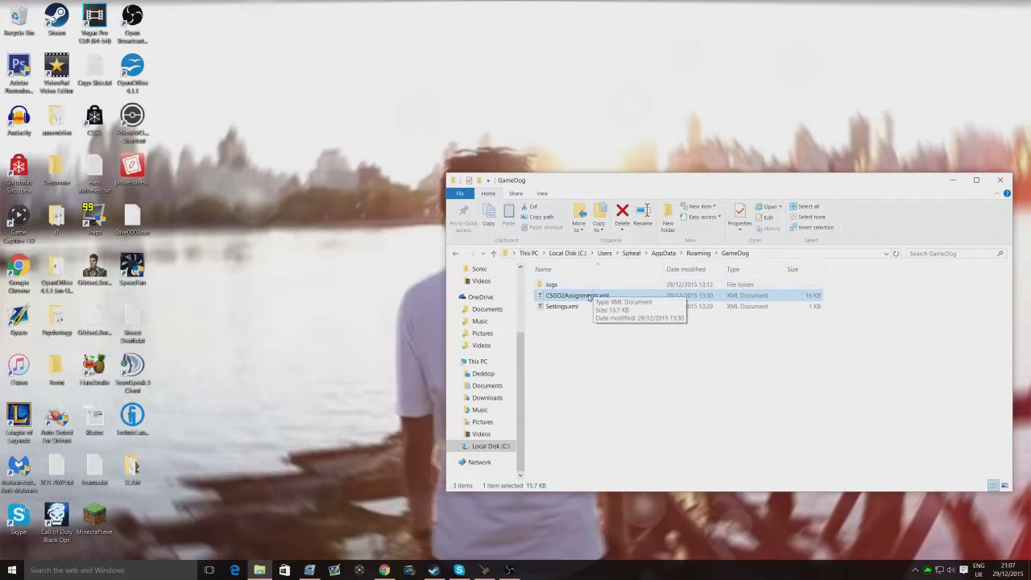
pyautogui.click(1001, 178)
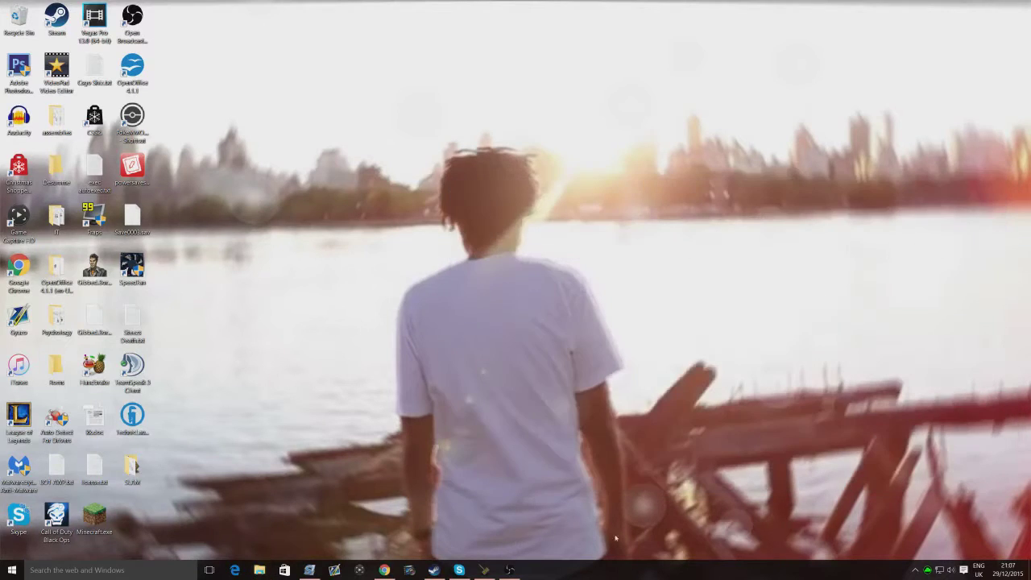
pyautogui.click(439, 571)
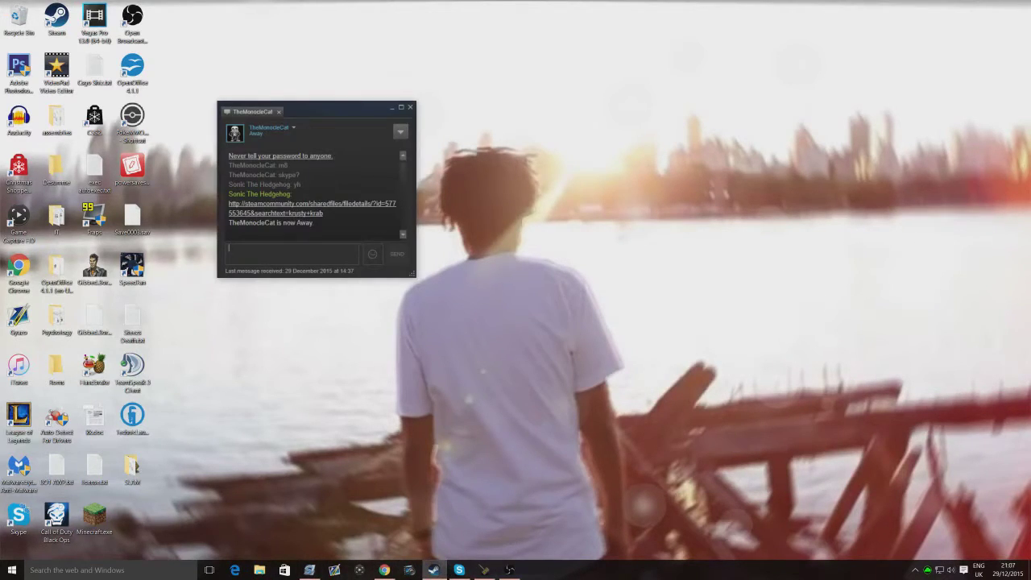
pyautogui.click(411, 106)
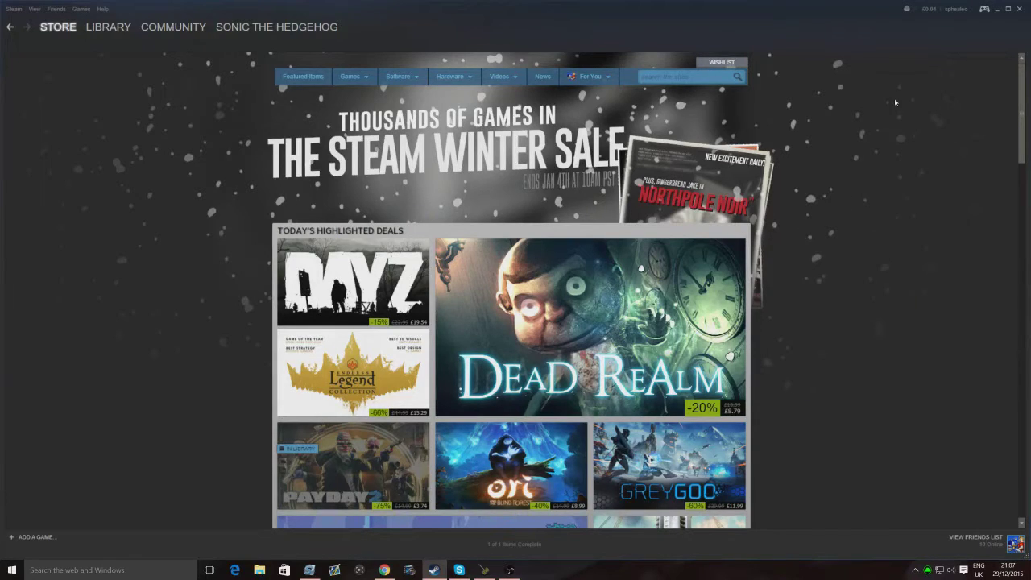
# - Look through the highlighted deals of the Winter Sale on the Steam store's front page
pyautogui.scroll(-10, 586, 232)
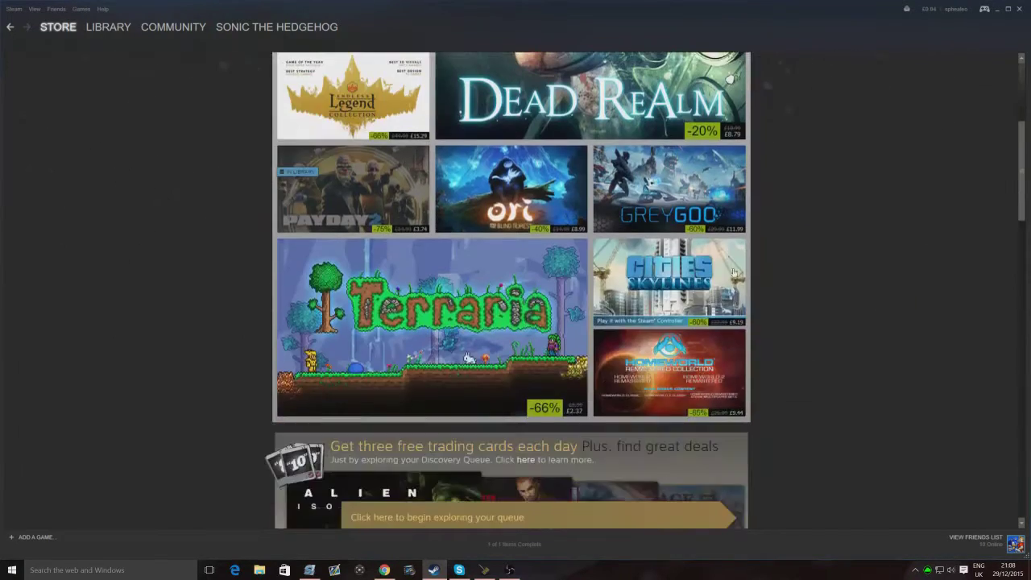
pyautogui.scroll(-5, 660, 278)
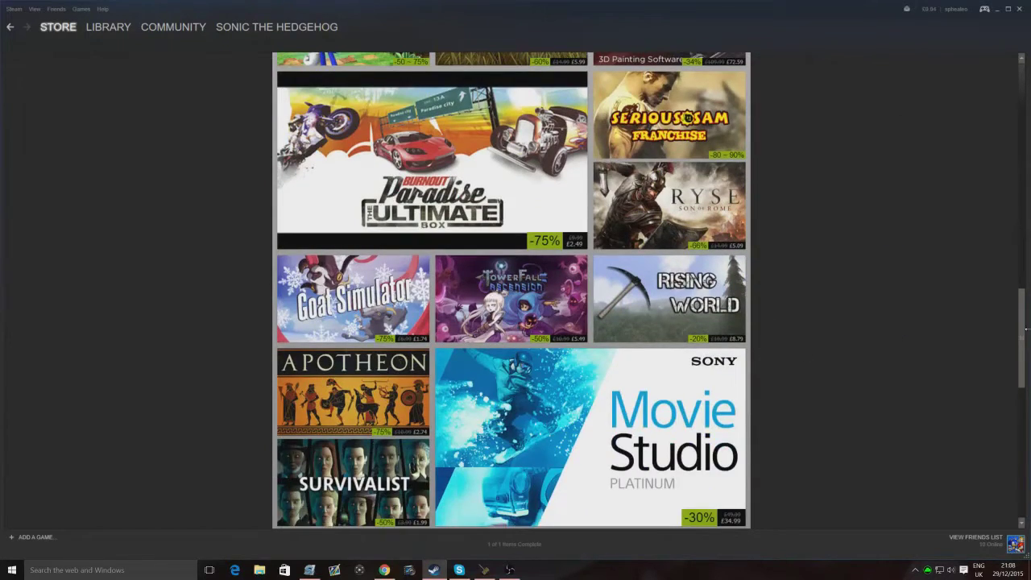
pyautogui.moveTo(1018, 322); pyautogui.dragTo(1027, 329)
pyautogui.click(1014, 322)
pyautogui.scroll(10, 858, 258)
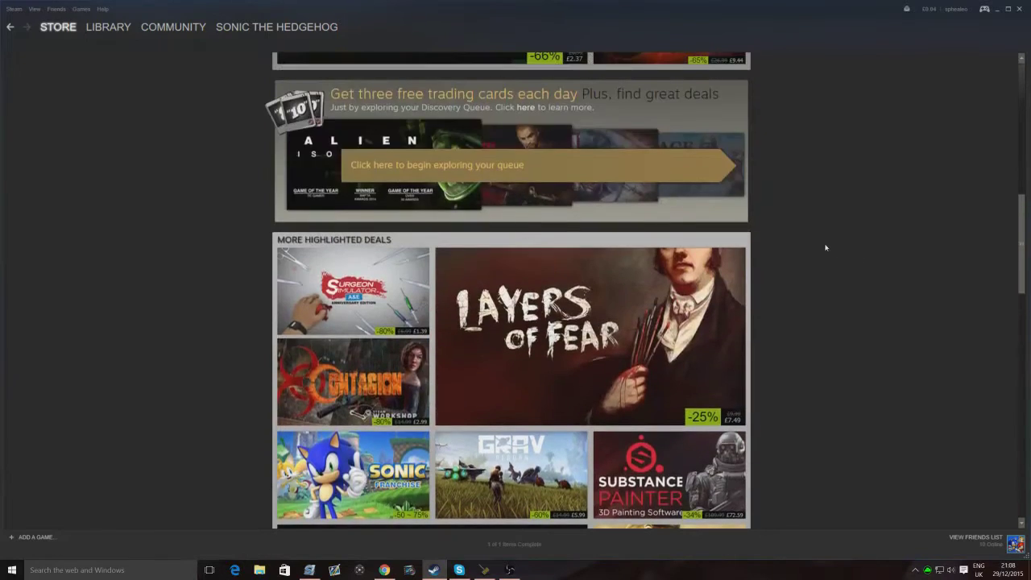
pyautogui.scroll(5, 861, 241)
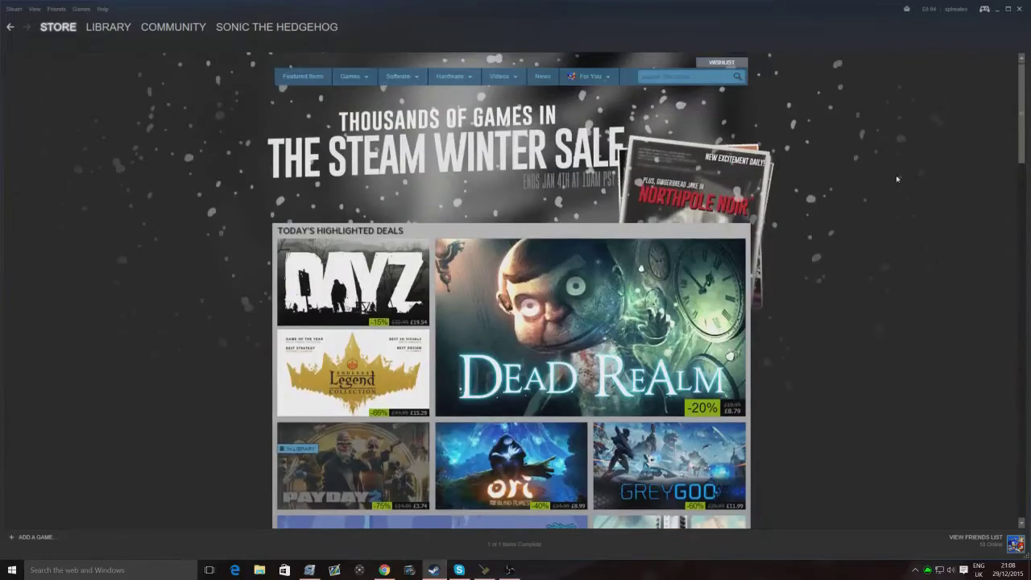
pyautogui.scroll(-3, 896, 175)
pyautogui.moveTo(1023, 153); pyautogui.dragTo(1019, 78)
pyautogui.moveTo(1020, 78); pyautogui.dragTo(996, 145)
pyautogui.click(508, 569)
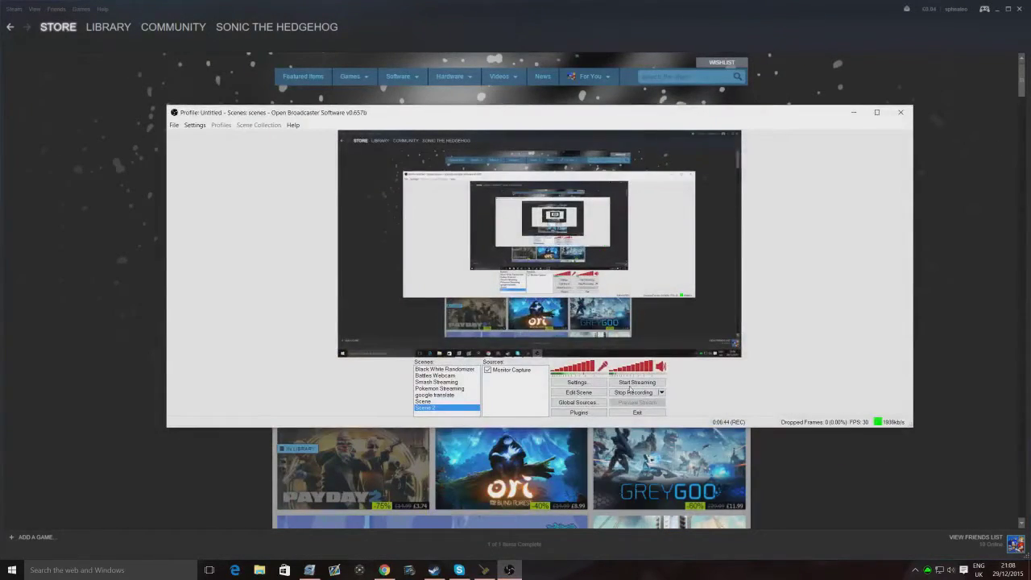